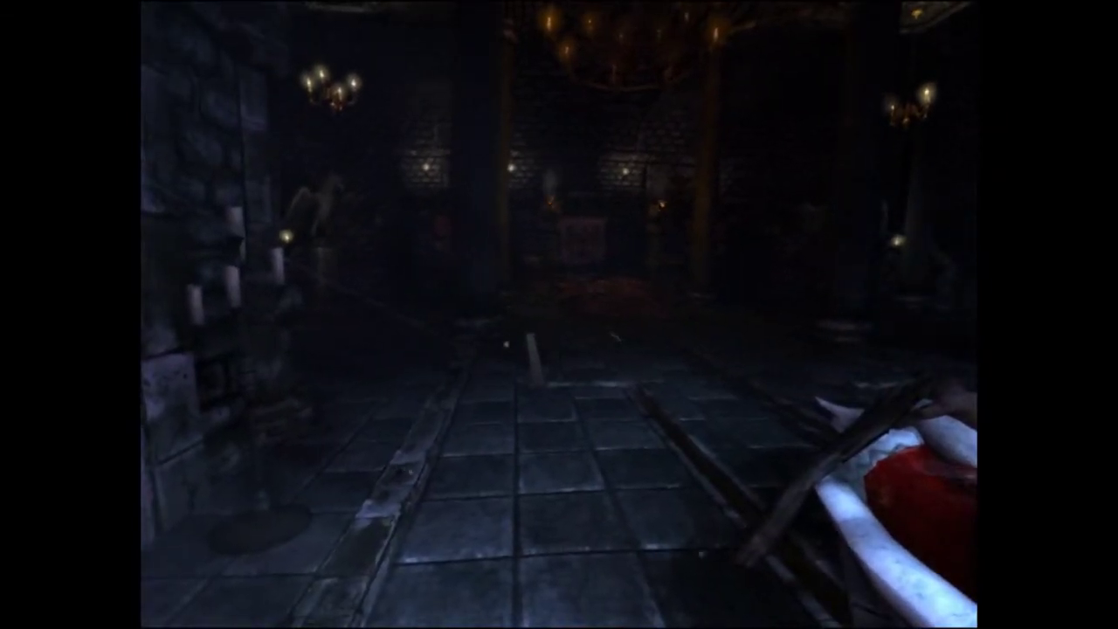
Check the sanity status in the inventory, then close it to resume exploring
{"action": "key", "text": "Tab"}
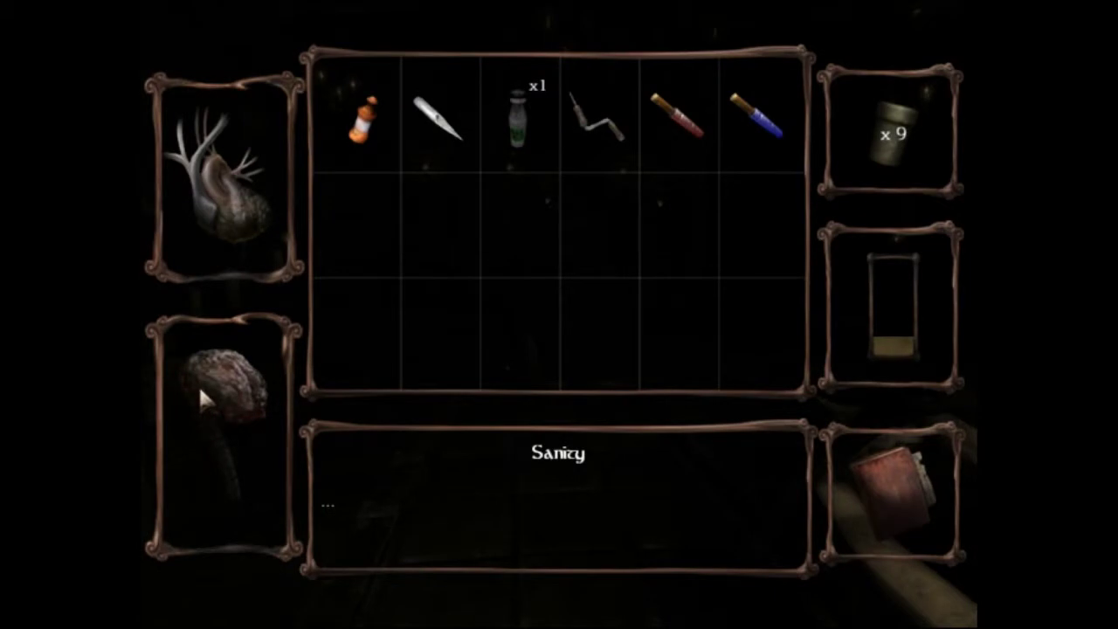
{"action": "key", "text": "Tab"}
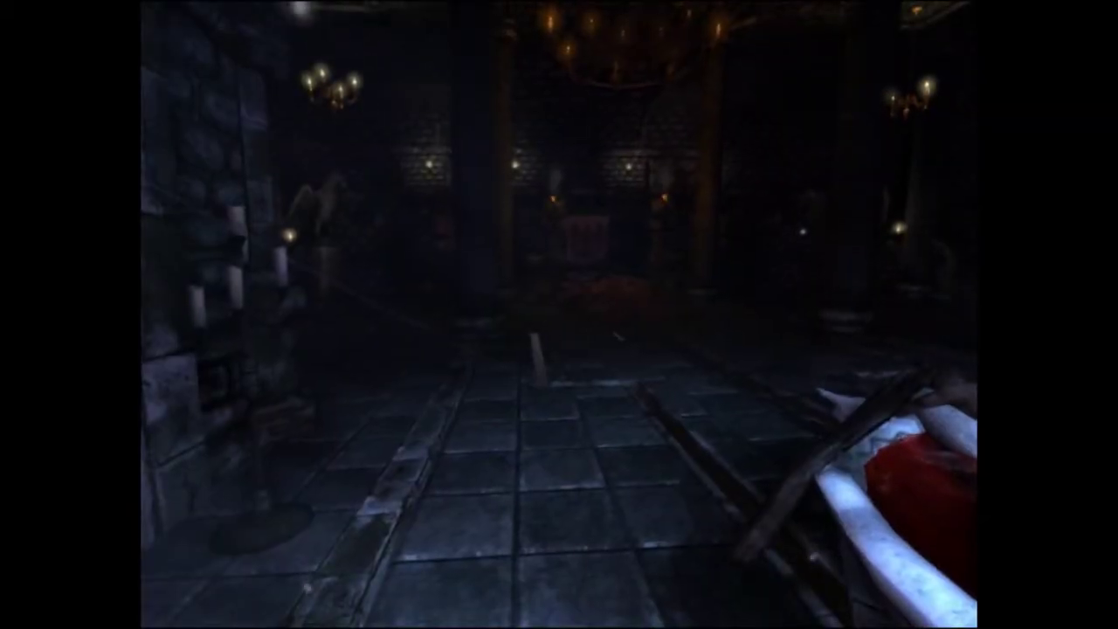
Turn right to face the blood-filled fountain basin
{"action": "left_click_drag", "start_coordinate": [559, 315], "coordinate": [786, 315]}
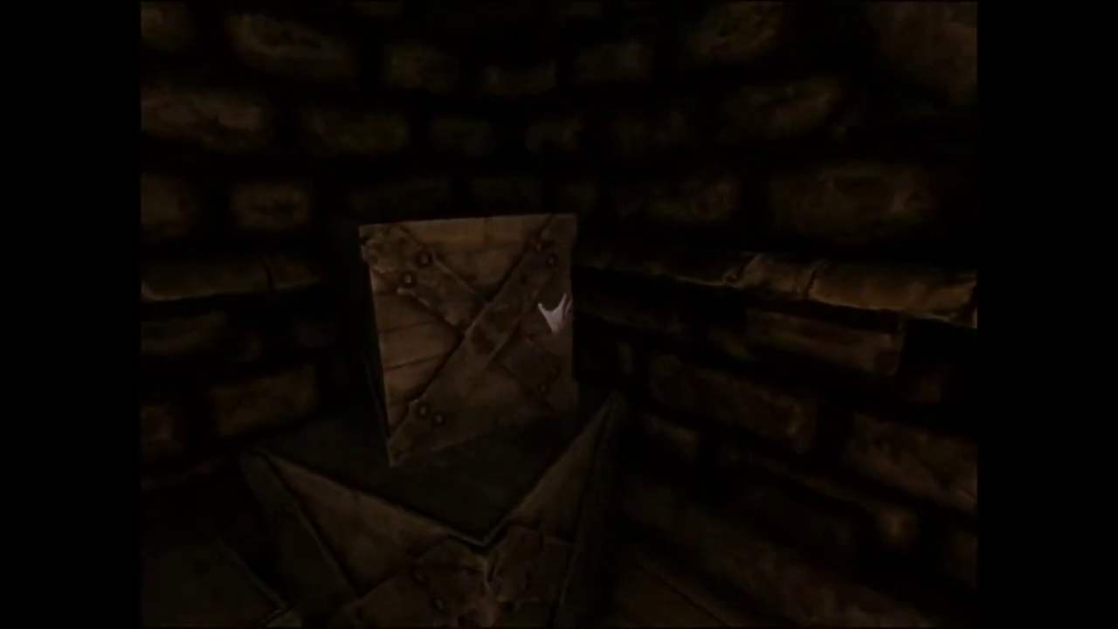
Move the crate aside, then read the Machine Equipment Memo in the journal
{"action": "left_click_drag", "start_coordinate": [555, 313], "coordinate": [726, 349]}
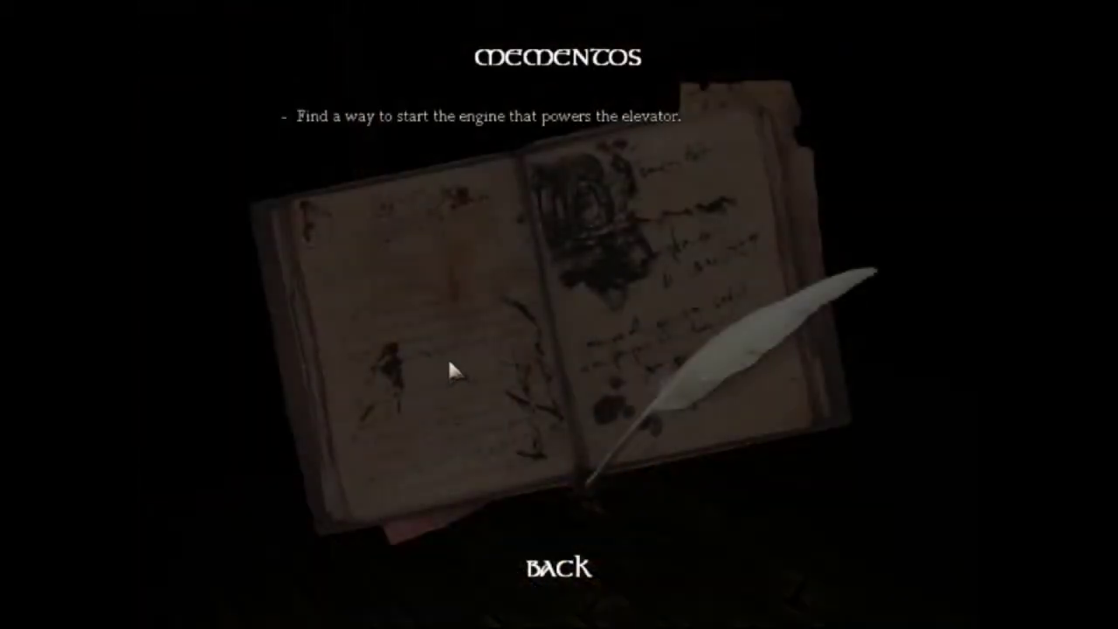
{"action": "left_click", "coordinate": [555, 564]}
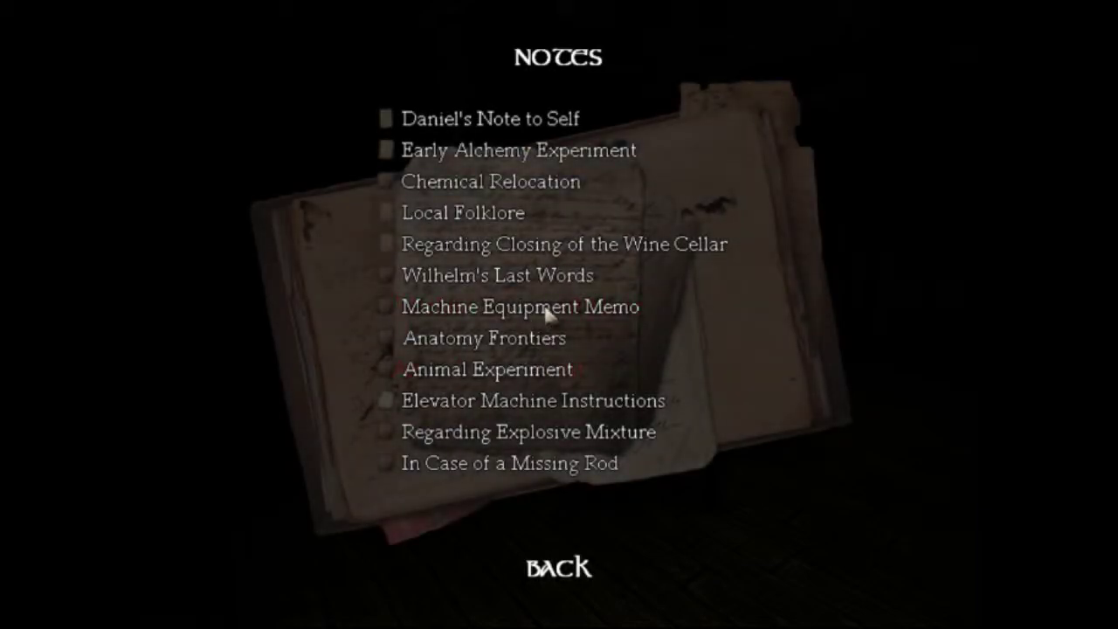
{"action": "left_click", "coordinate": [549, 313]}
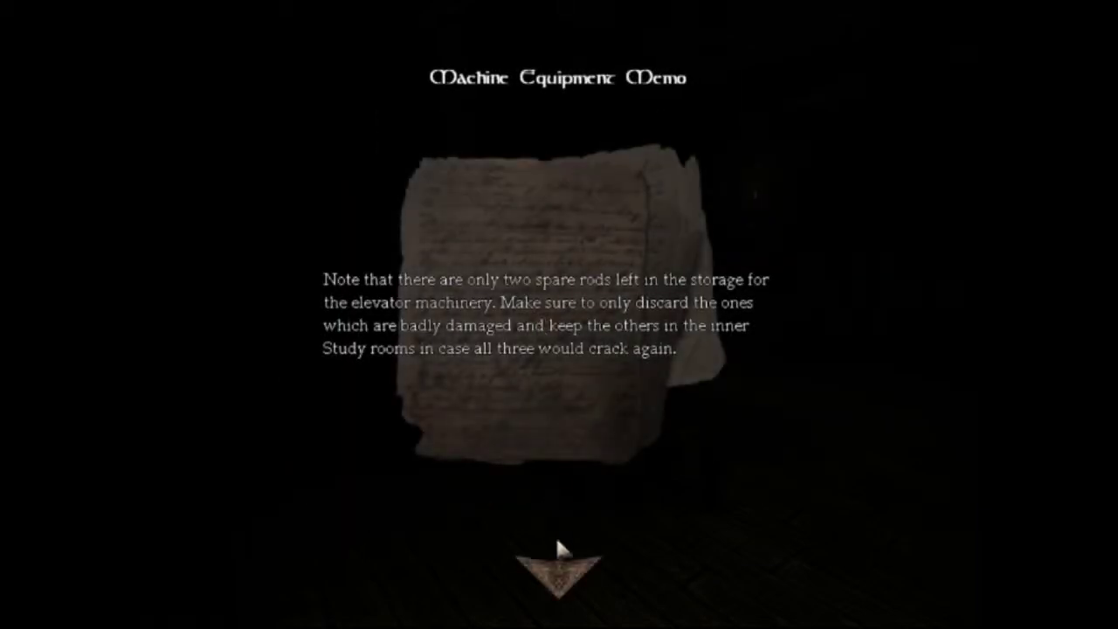
{"action": "left_click", "coordinate": [558, 563]}
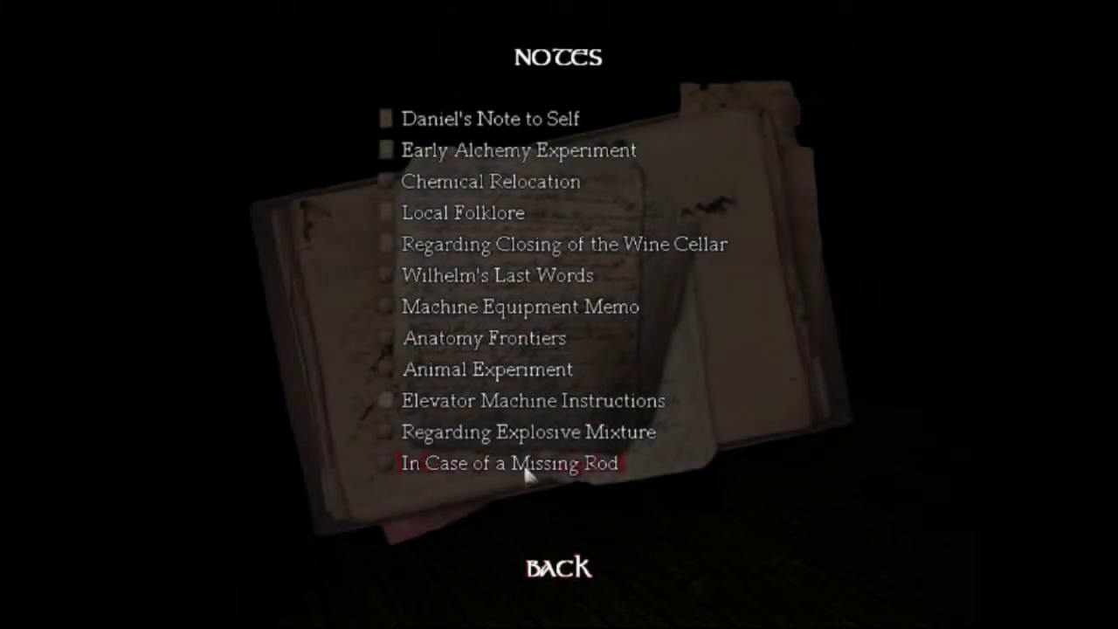
Read the Missing Rod, Elevator Machine Instructions and Daniel's Note to Self notes
{"action": "left_click", "coordinate": [525, 467]}
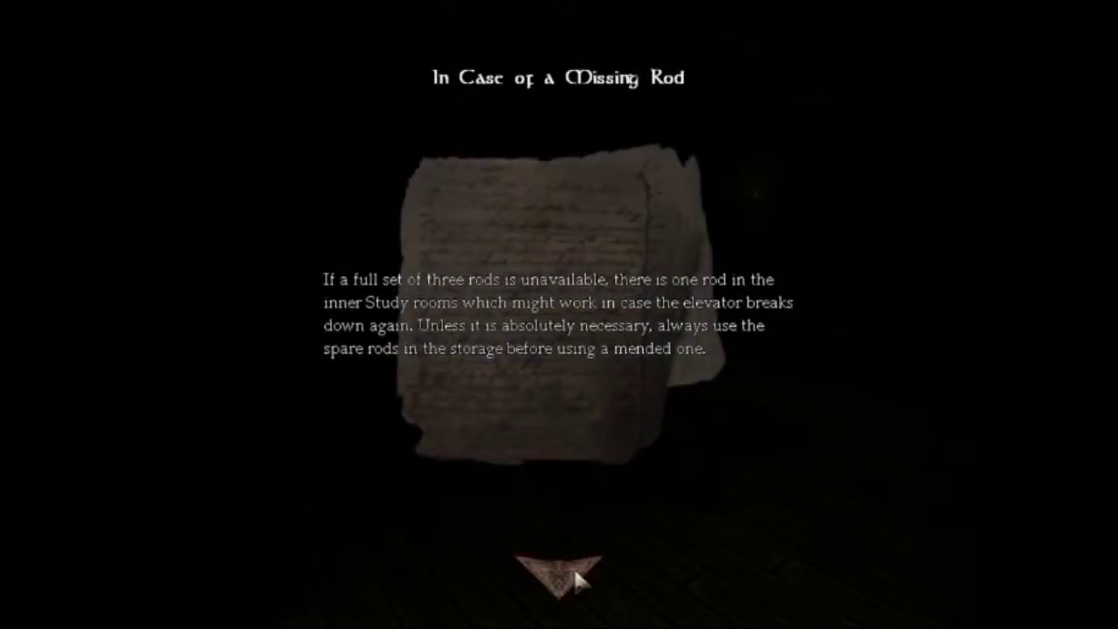
{"action": "left_click", "coordinate": [579, 581]}
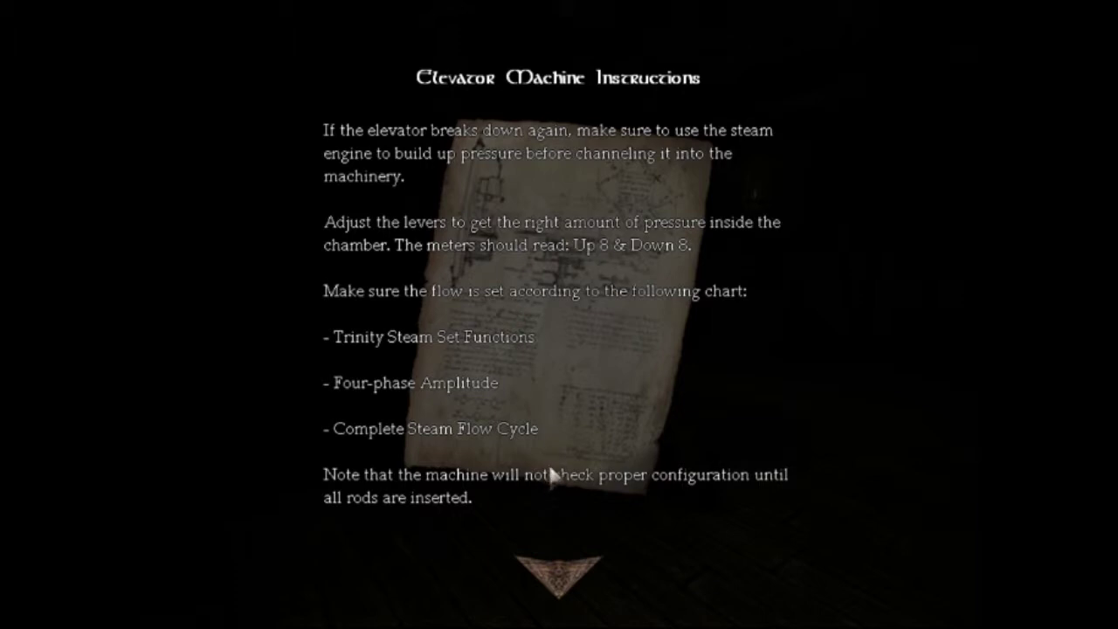
{"action": "left_click", "coordinate": [560, 568]}
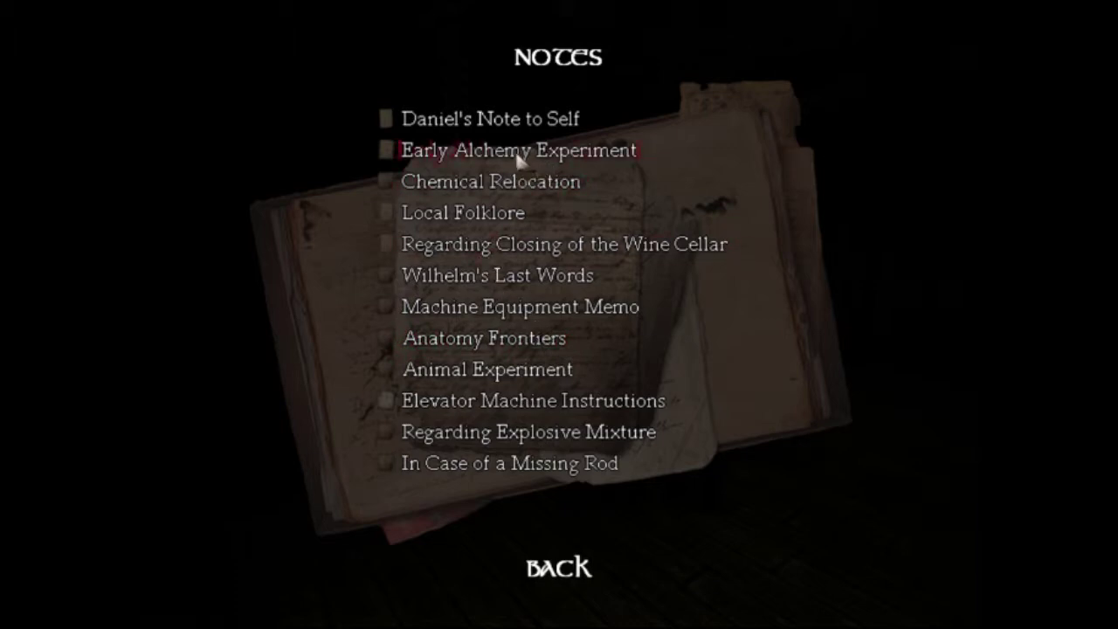
{"action": "left_click", "coordinate": [516, 120]}
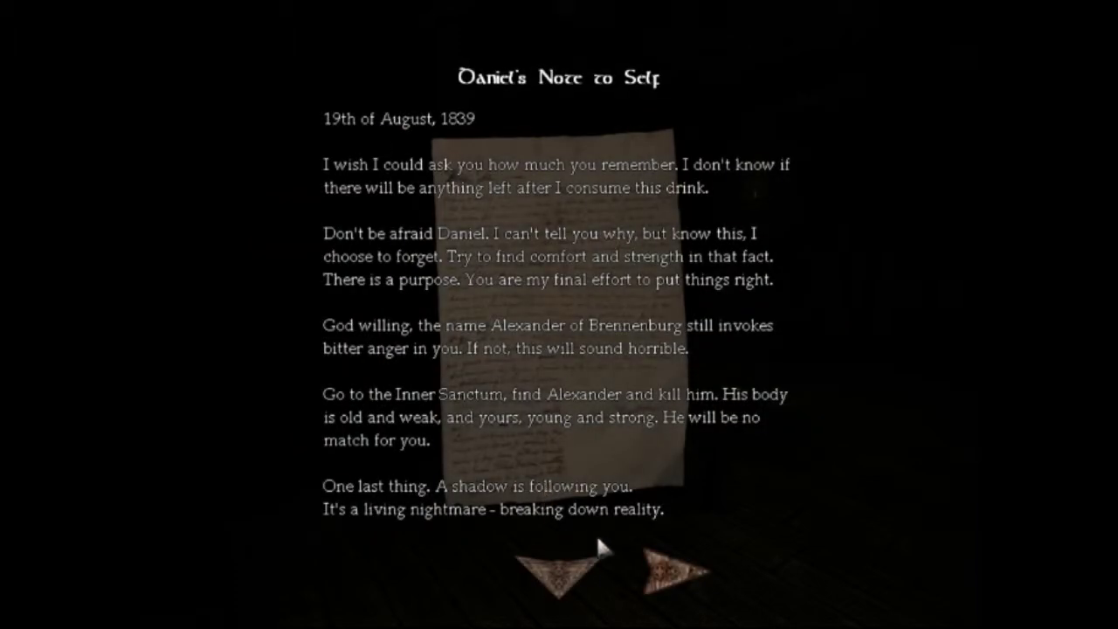
{"action": "left_click", "coordinate": [563, 569]}
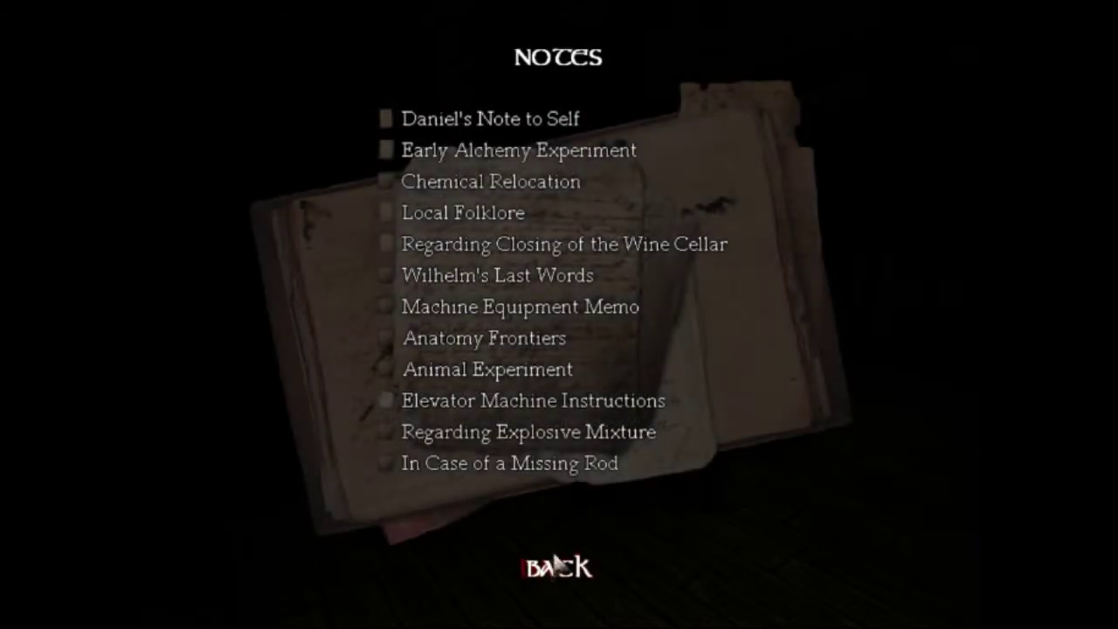
{"action": "left_click", "coordinate": [556, 567]}
Close the journal and return to the castle near the rod panel
{"action": "left_click", "coordinate": [560, 569]}
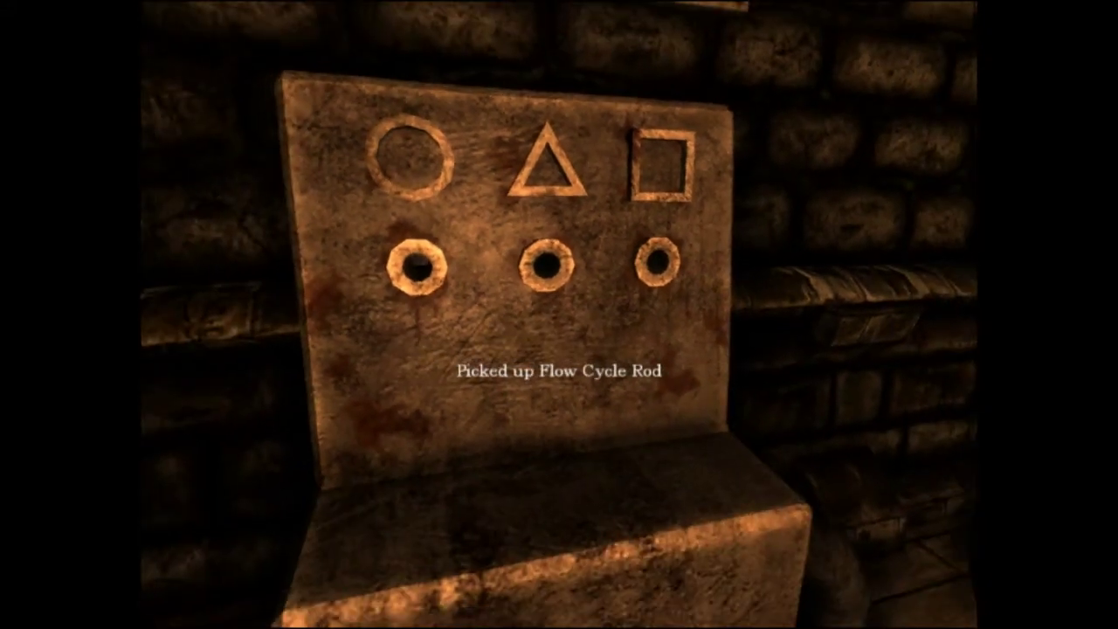
Take the Flow Cycle Rod and the last rod from the inventory, placing the third in the circle hole
{"action": "key", "text": "Tab"}
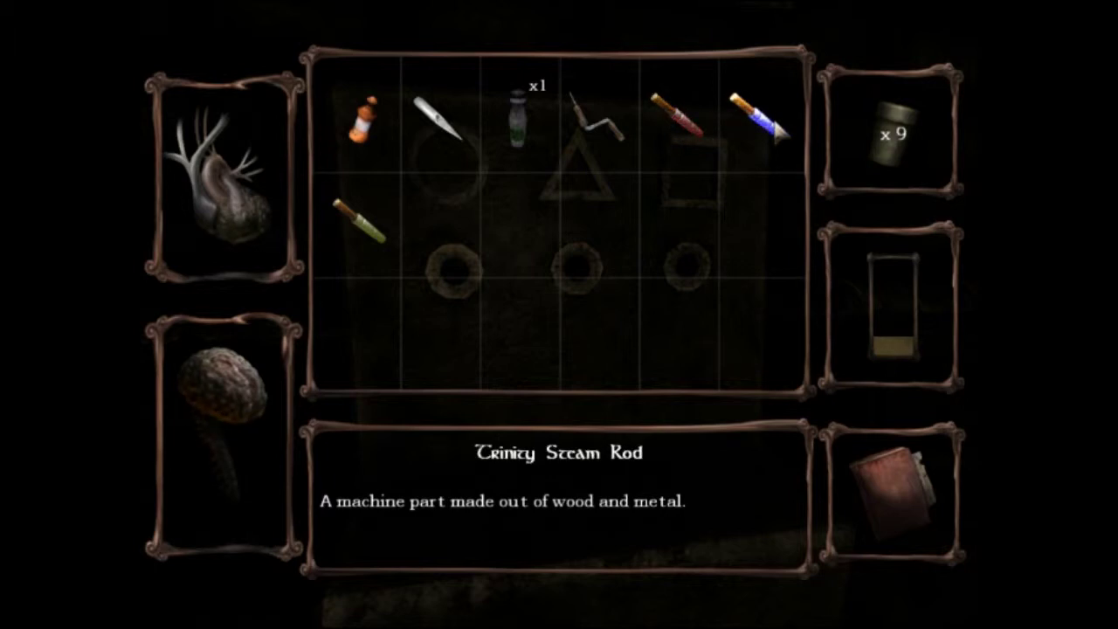
{"action": "double_click", "coordinate": [761, 118]}
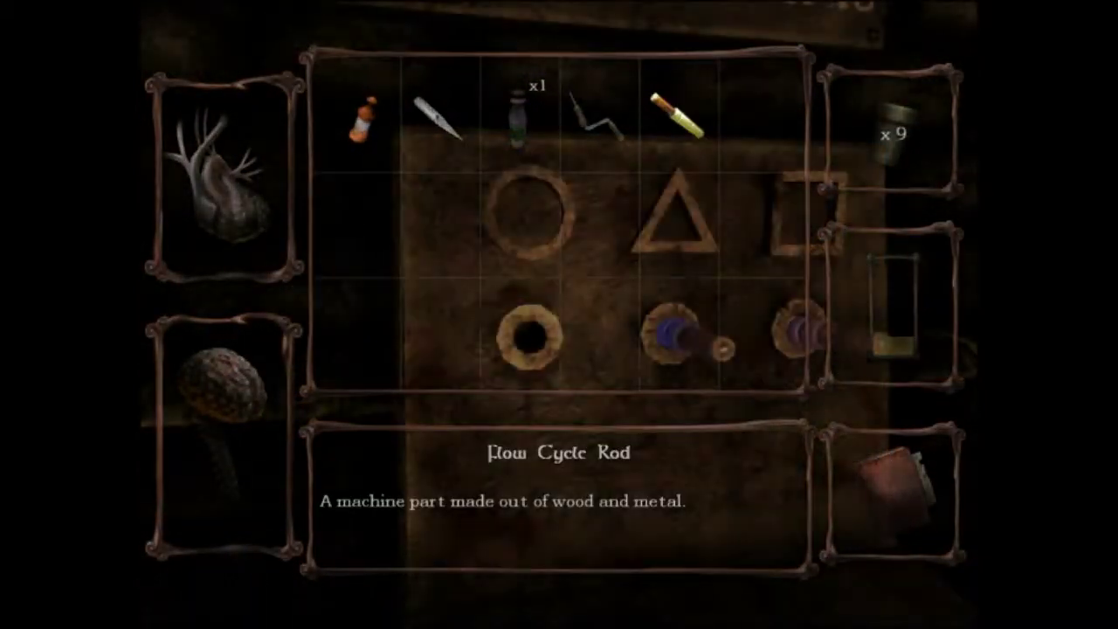
{"action": "double_click", "coordinate": [660, 105]}
{"action": "left_click", "coordinate": [559, 313]}
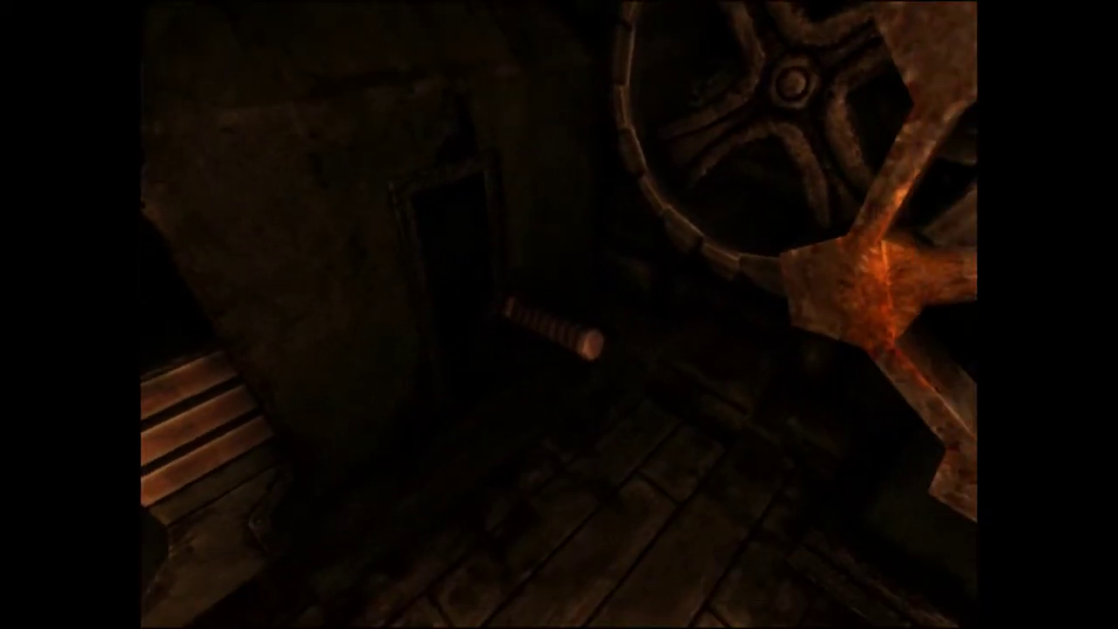
Pull the machine's lever to try starting the machinery
{"action": "left_click", "coordinate": [572, 360]}
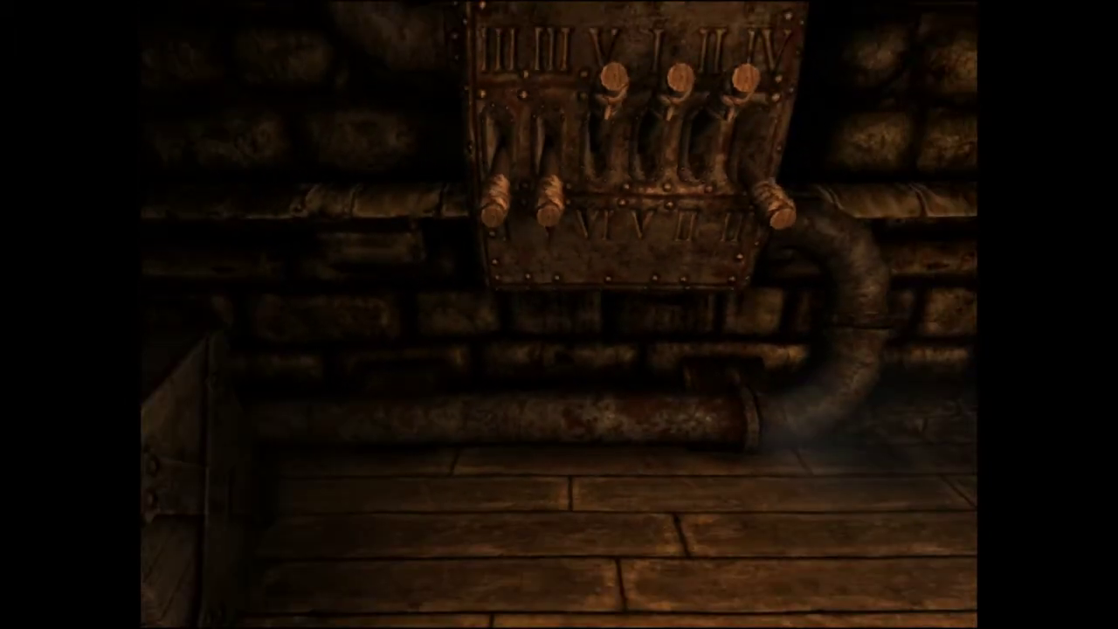
Step closer to the numbered lever panel to look up at the levers
{"action": "key", "text": "w"}
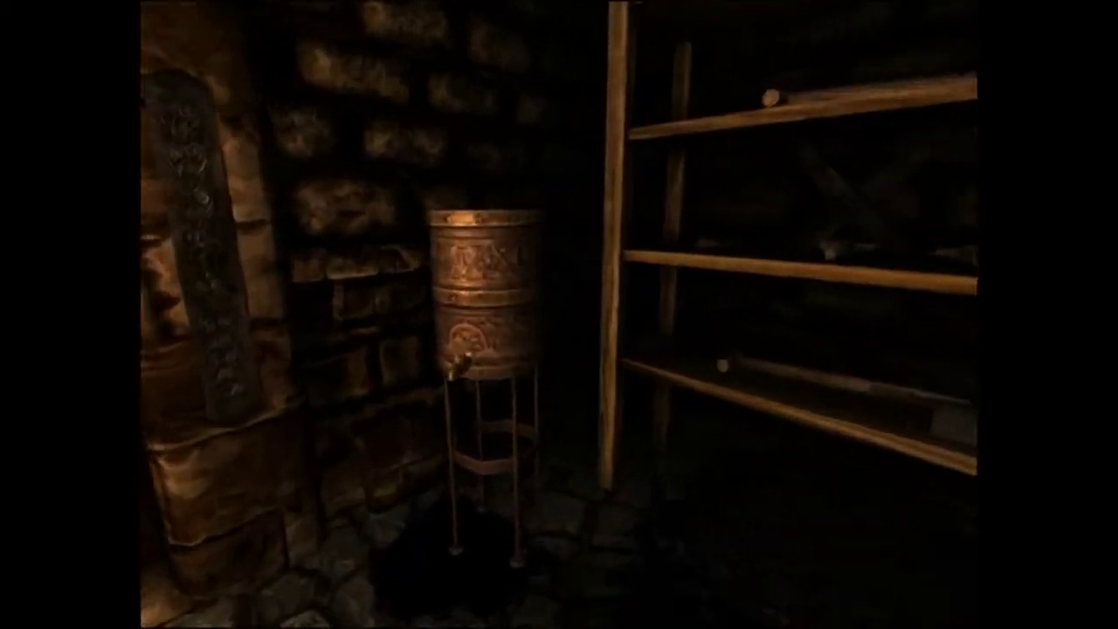
Fully refill the lantern from the copper oil barrel, leaving it nearly empty
{"action": "left_click", "coordinate": [489, 289]}
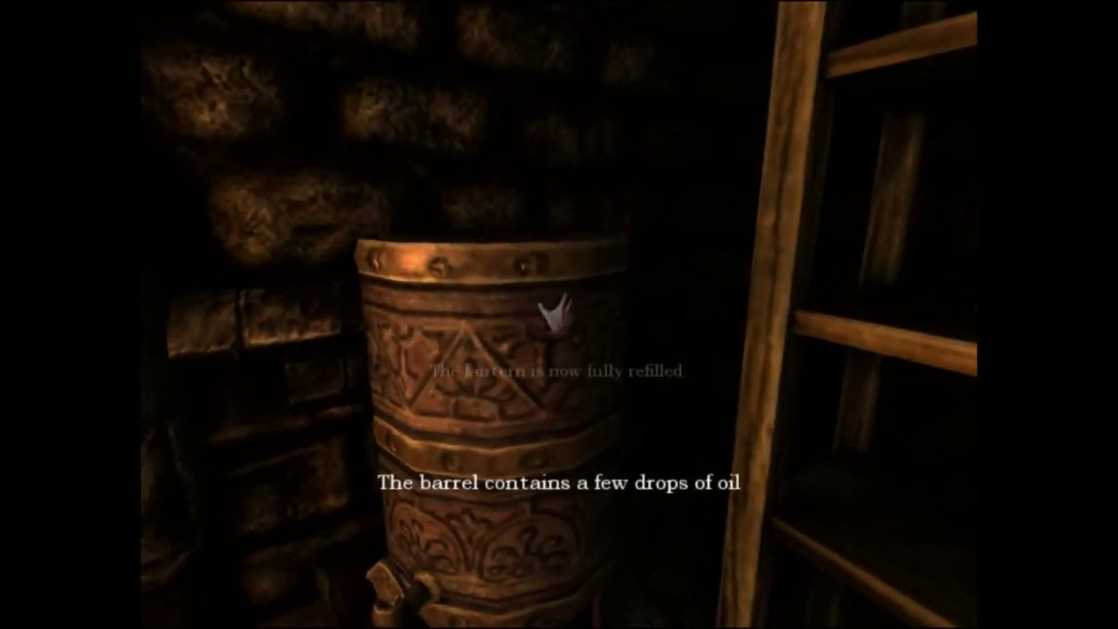